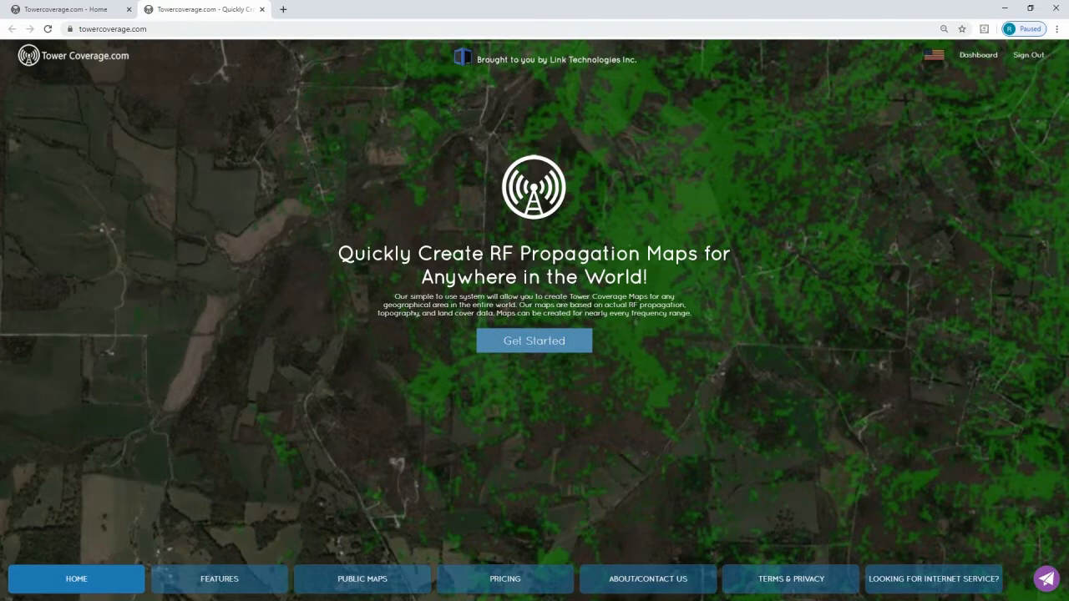
# Open the Example5Ghz 278Degree coverage map from the list of coverages.
pyautogui.click(69, 15)
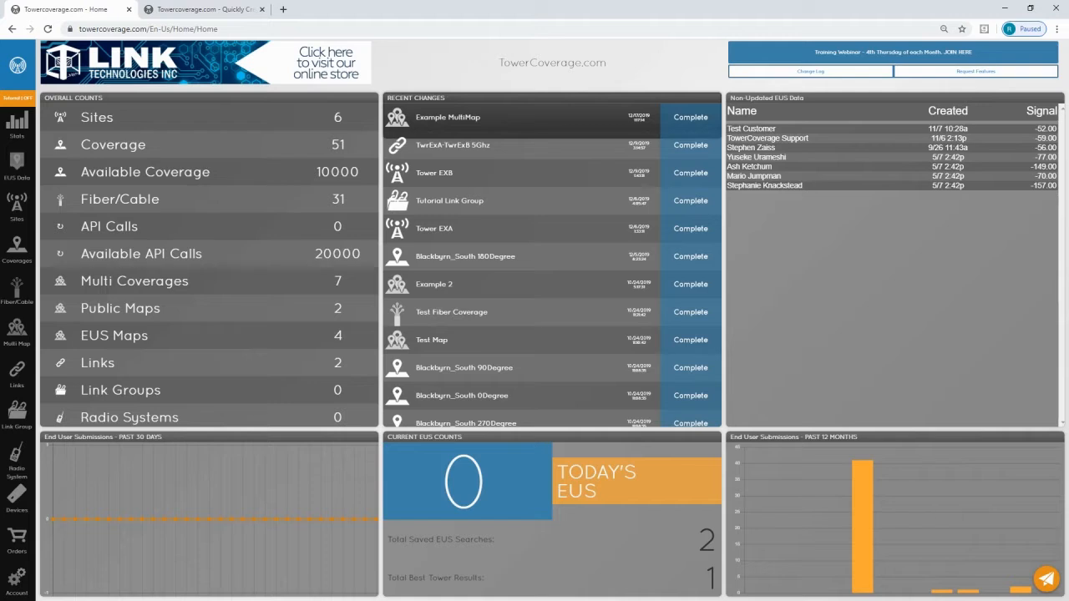
pyautogui.click(23, 255)
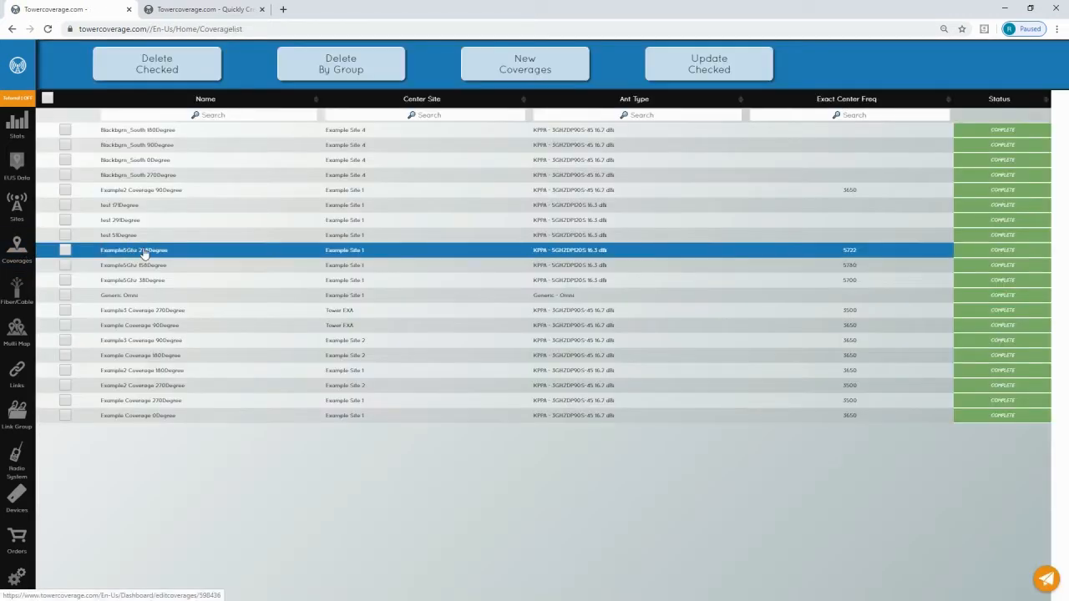
pyautogui.click(140, 251)
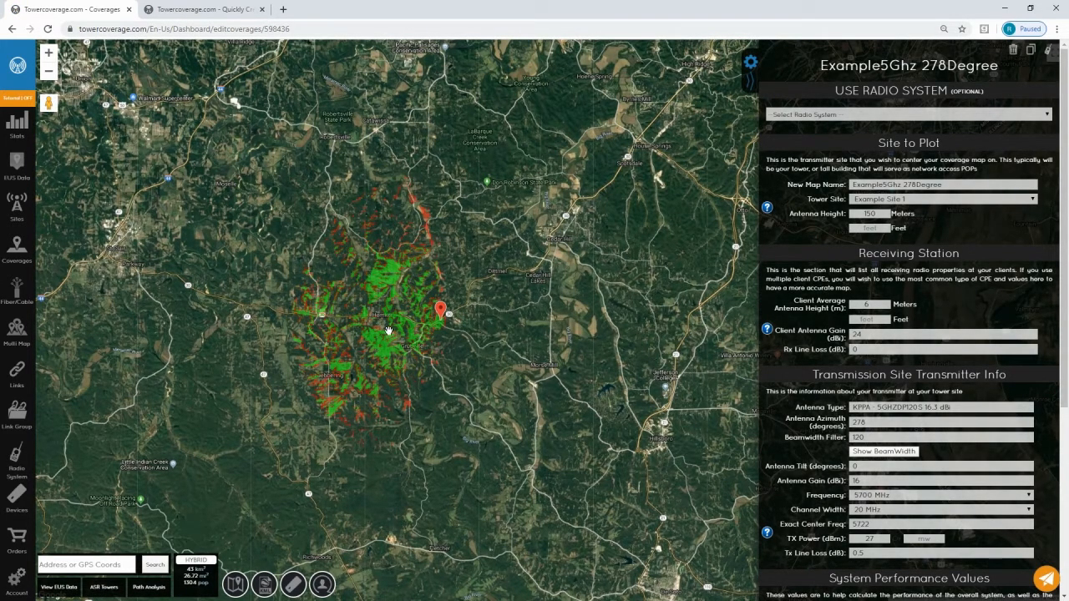
# Run an unsaved path analysis to a point in the green coverage area, with link name "Test Link" and site name "Link Site".
pyautogui.click(386, 279)
pyautogui.click(151, 588)
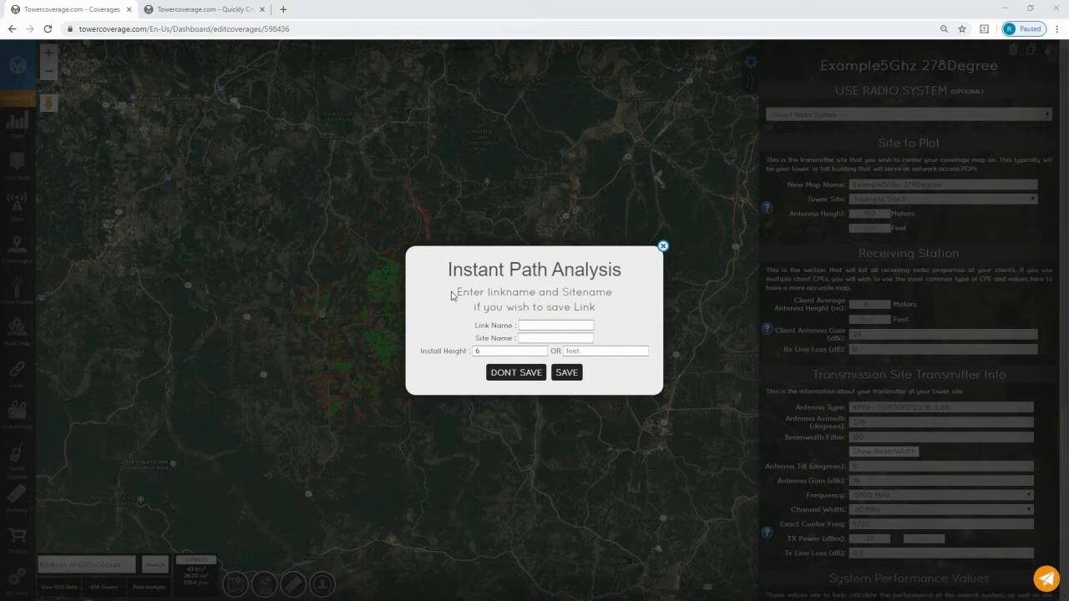
pyautogui.click(556, 325)
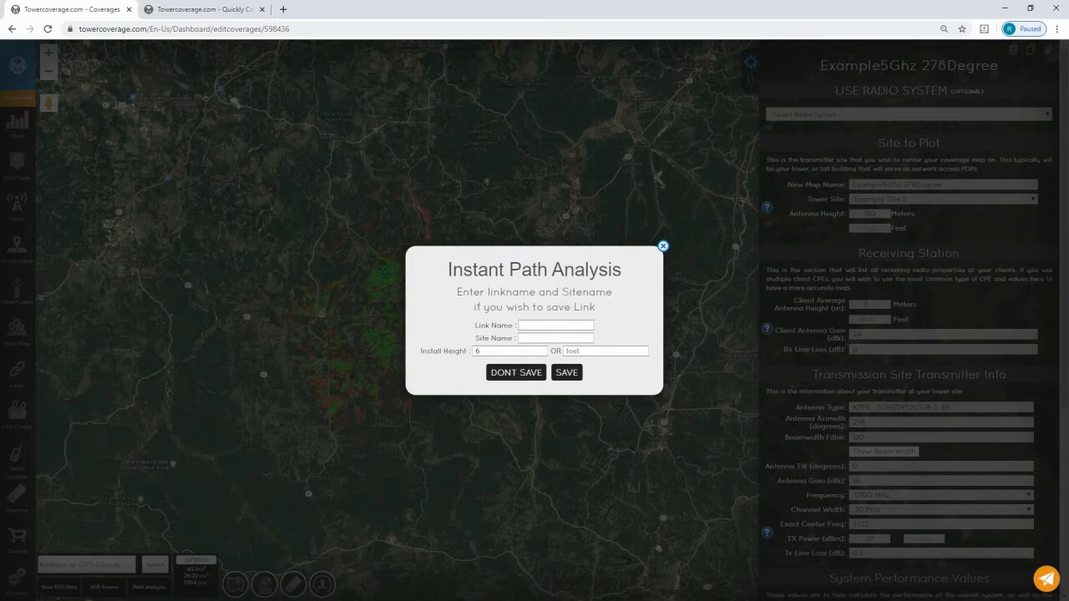
pyautogui.write('Test Link')
pyautogui.write('Link Site')
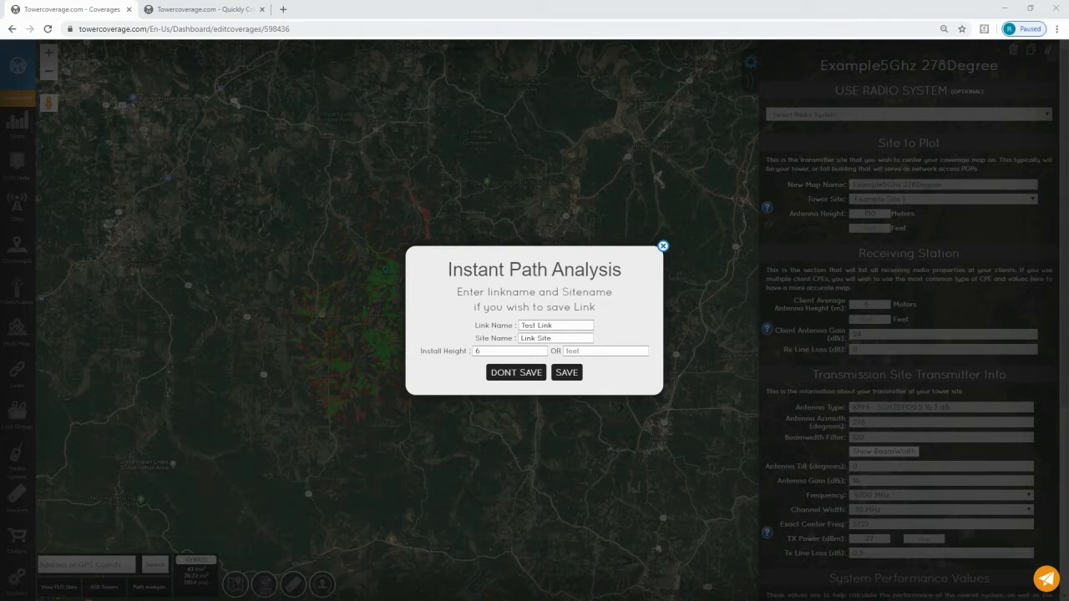
pyautogui.click(516, 373)
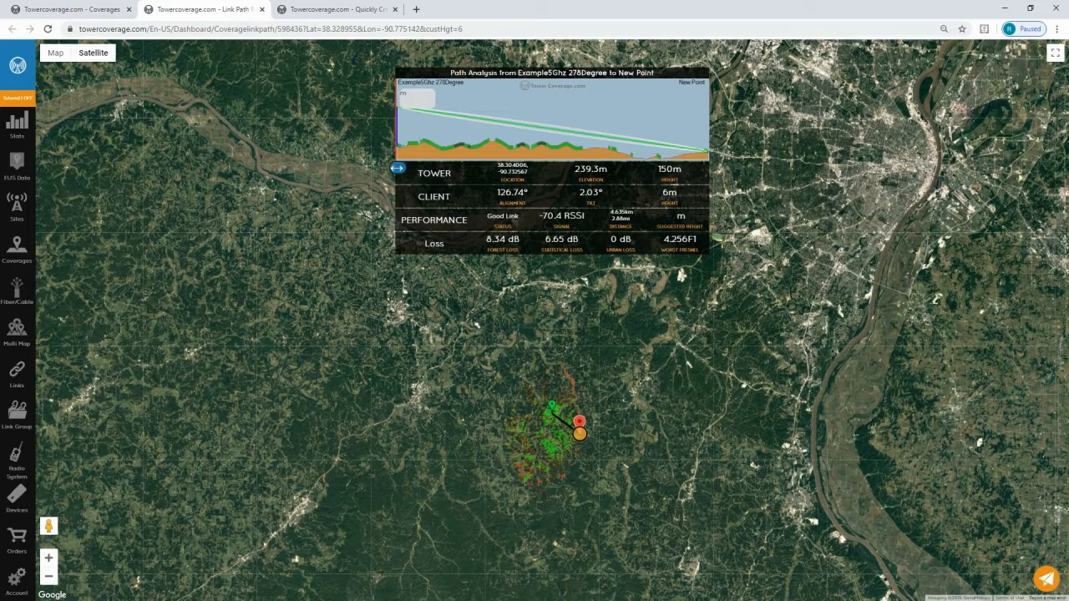
# Start a new link named "TwrExA-TwrExB 5Ghz" using the MikroTik PTP 5ghz radio system.
pyautogui.moveTo(22, 382)
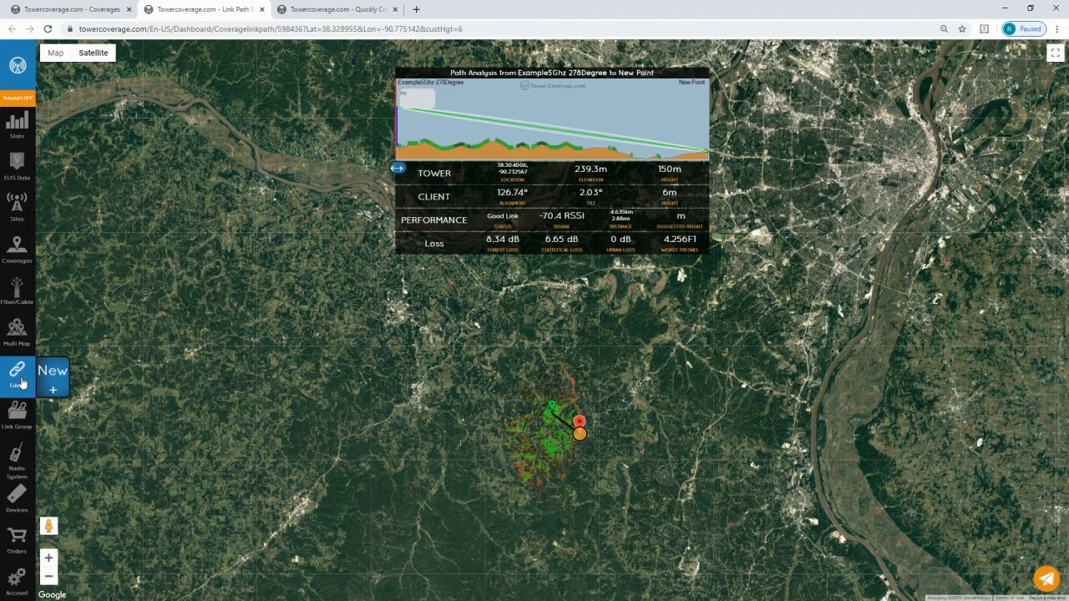
pyautogui.click(48, 381)
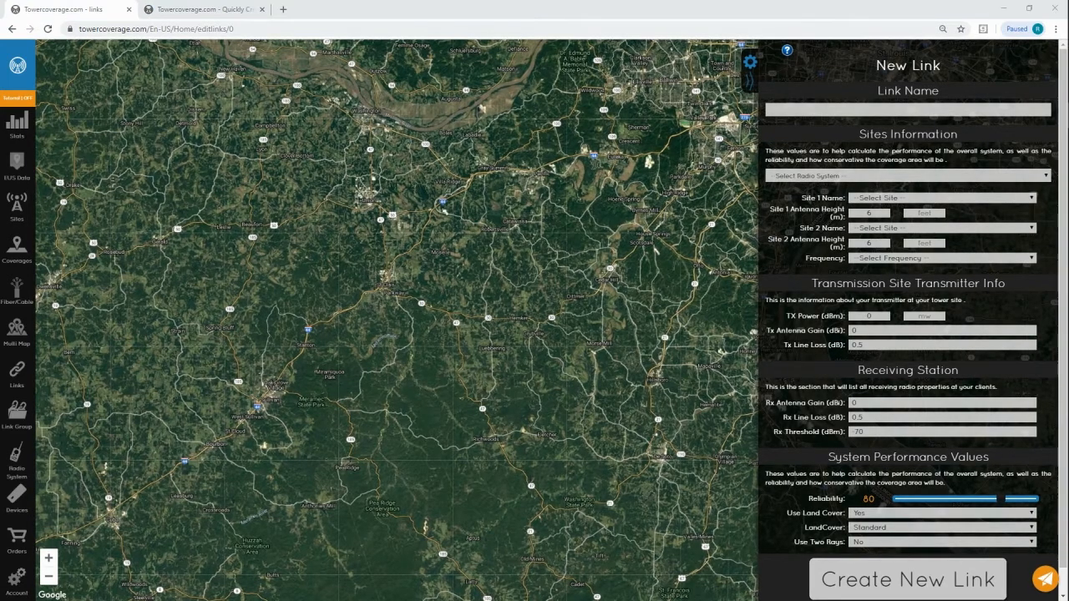
pyautogui.click(896, 114)
pyautogui.write('JwrExB JwrExB 5Ghz')
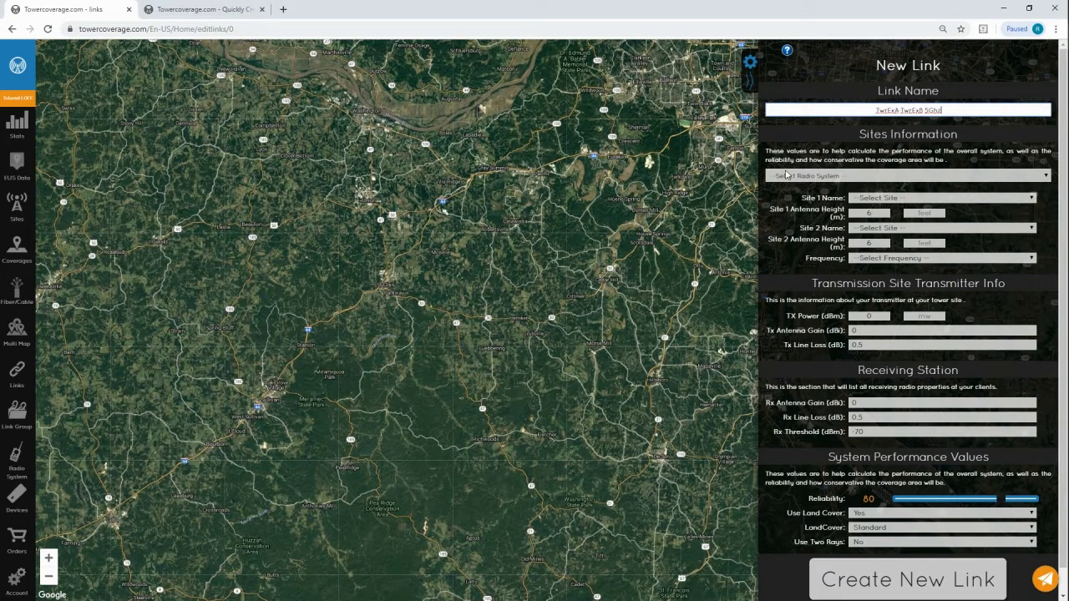
pyautogui.click(823, 177)
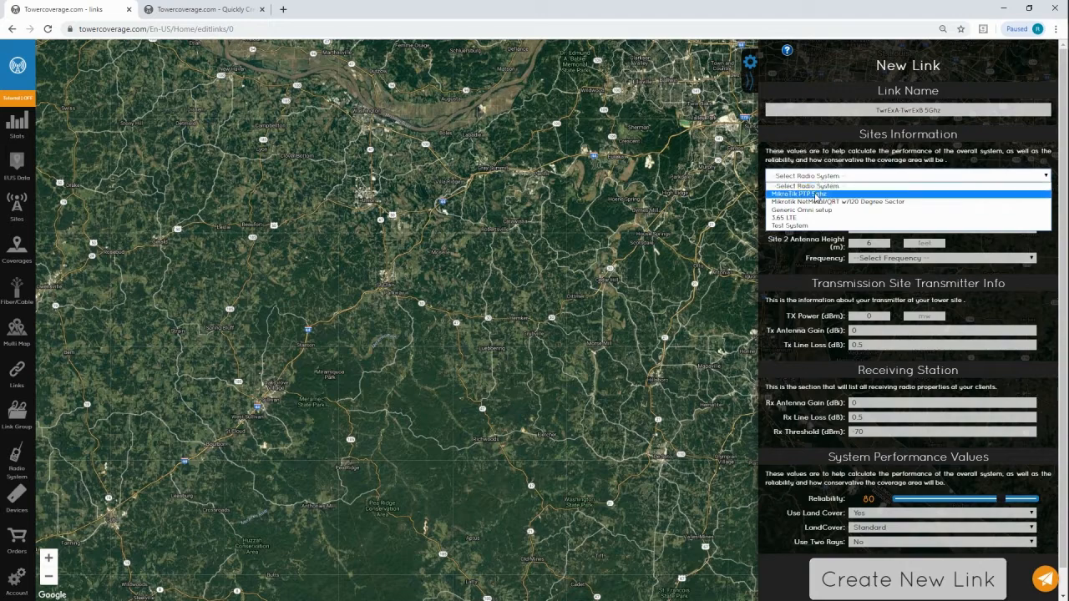
pyautogui.click(822, 193)
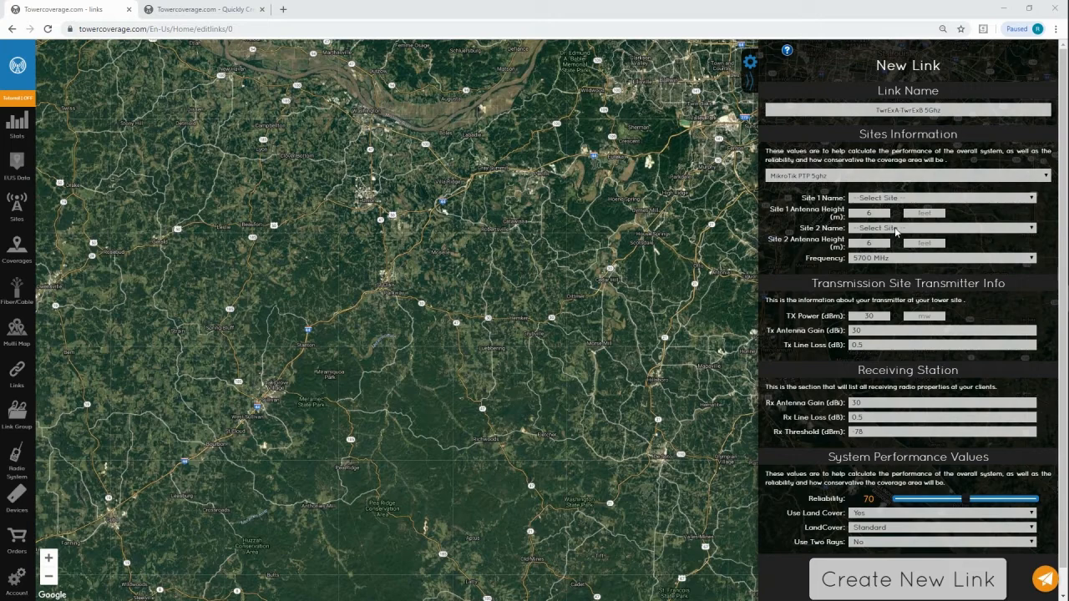
# Assign Tower EXA as site 1 and Tower EXB as site 2, and create the link.
pyautogui.click(909, 199)
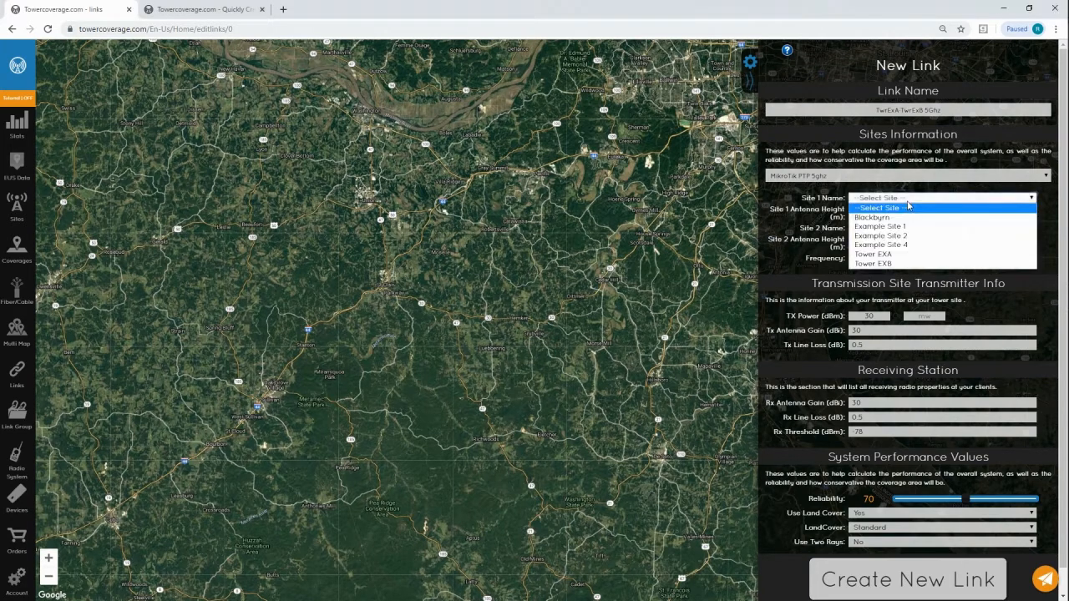
pyautogui.click(905, 254)
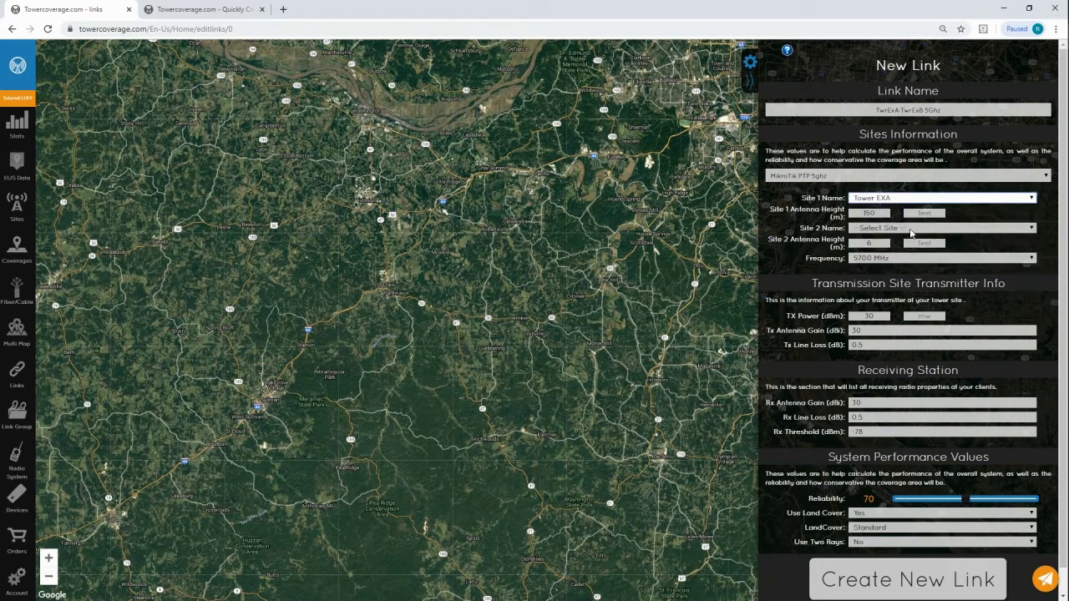
pyautogui.click(912, 228)
pyautogui.click(892, 294)
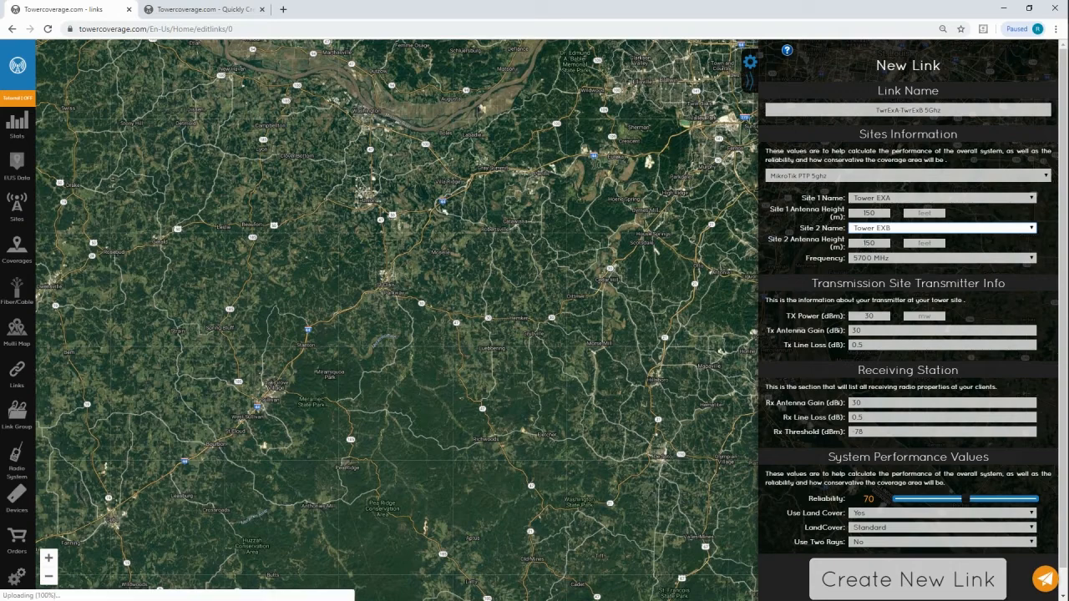
pyautogui.click(864, 243)
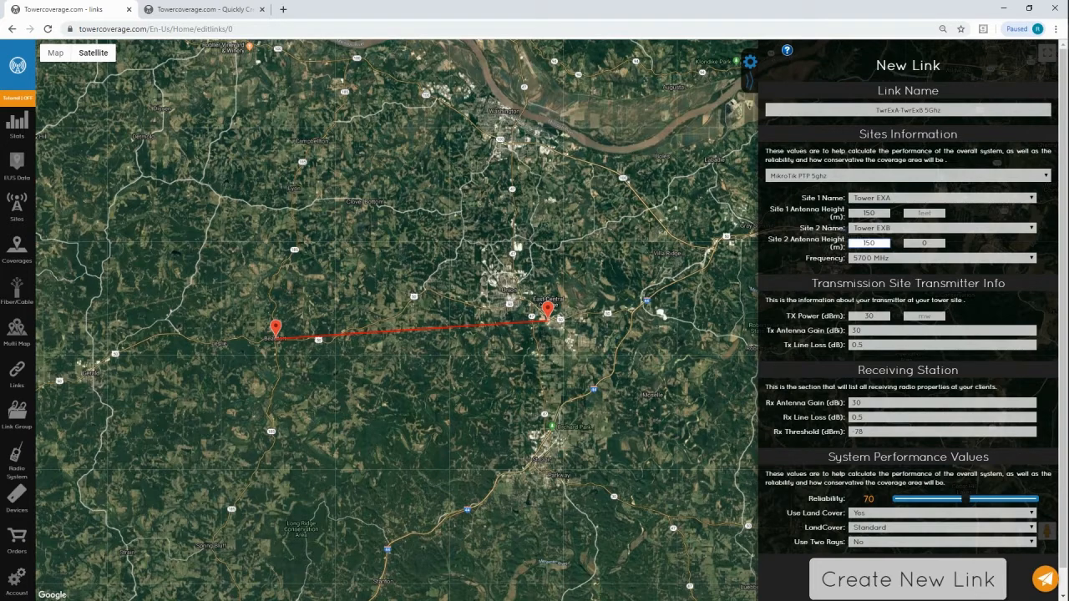
pyautogui.click(942, 258)
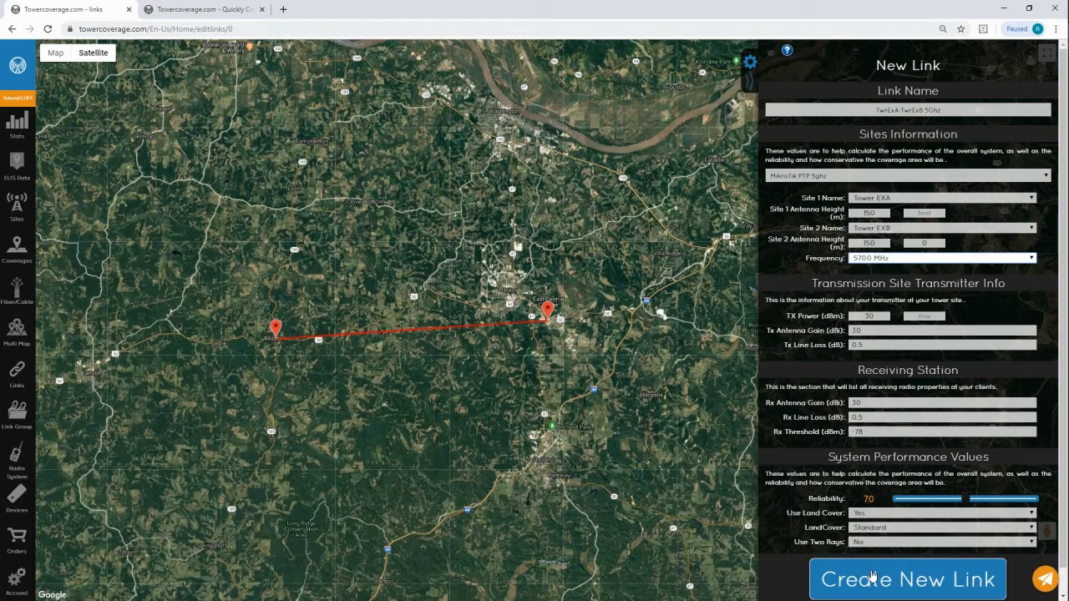
pyautogui.click(871, 577)
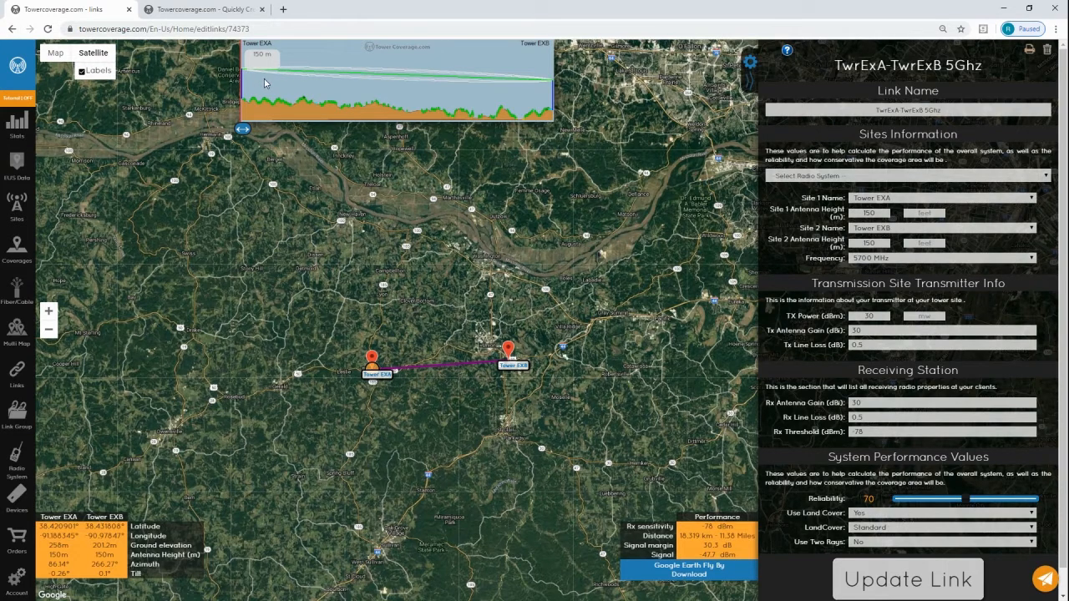
# Examine the terrain profile and satellite imagery at several points along the path between Tower EXA and Tower EXB.
pyautogui.moveTo(247, 135); pyautogui.dragTo(306, 149)
pyautogui.scroll(2, 436, 357)
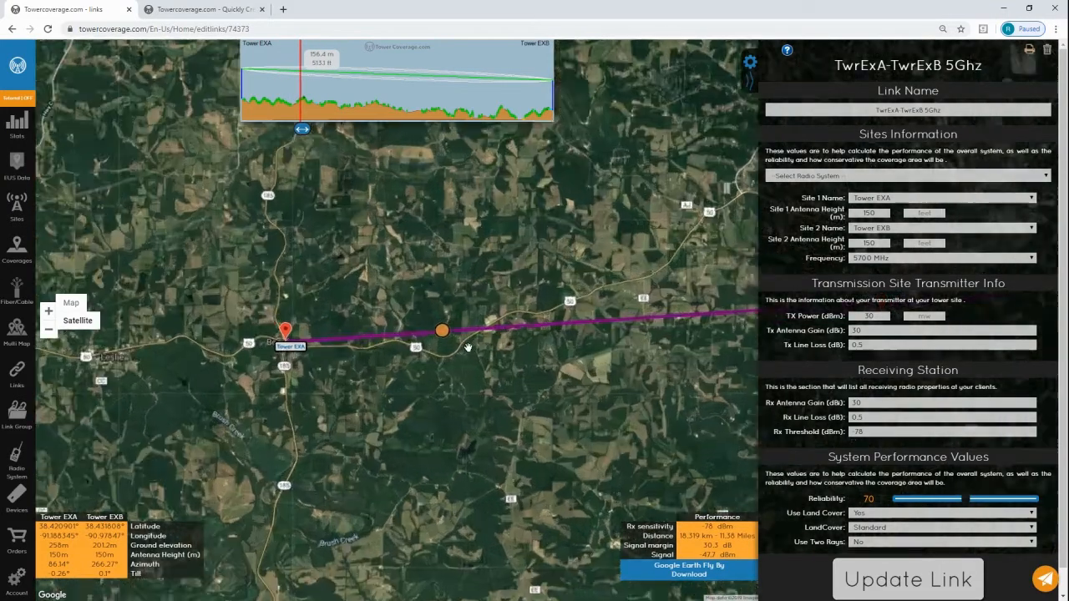
pyautogui.scroll(2, 476, 332)
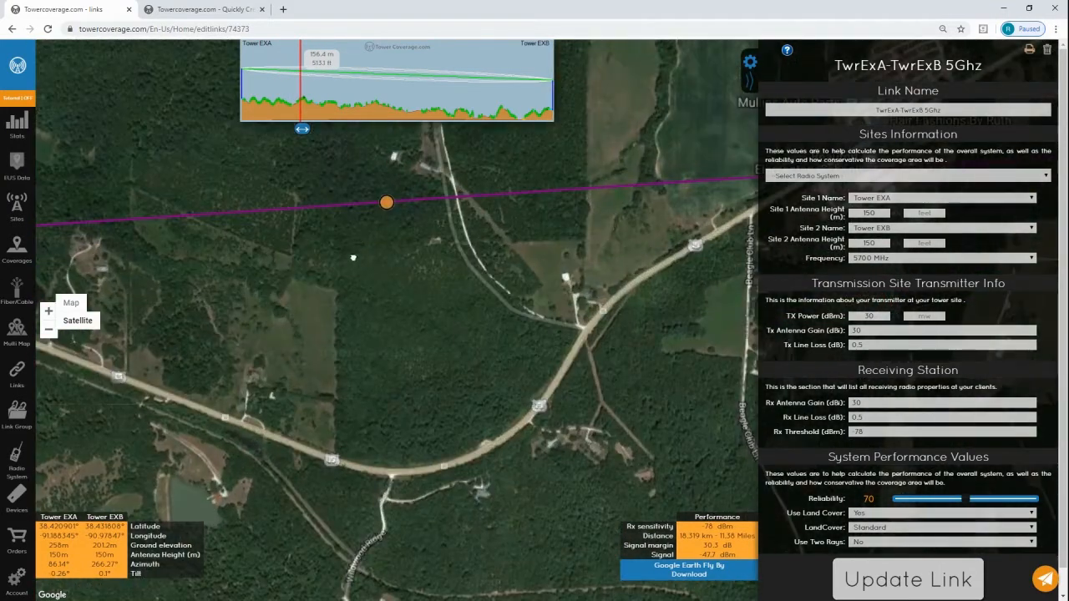
pyautogui.scroll(2, 382, 351)
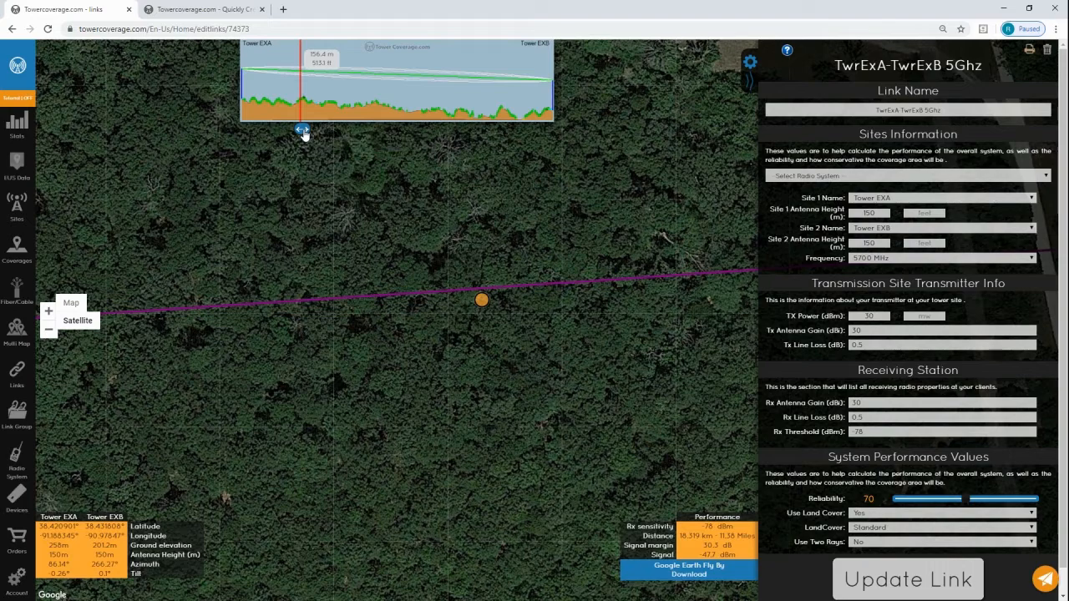
pyautogui.moveTo(304, 136); pyautogui.dragTo(356, 151)
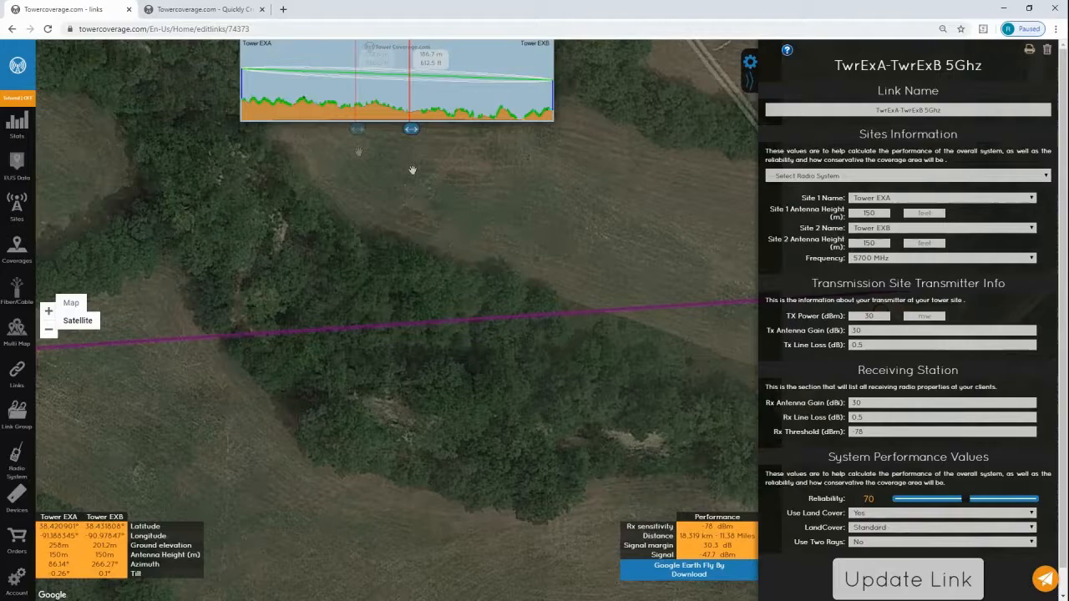
pyautogui.moveTo(412, 169); pyautogui.dragTo(413, 170)
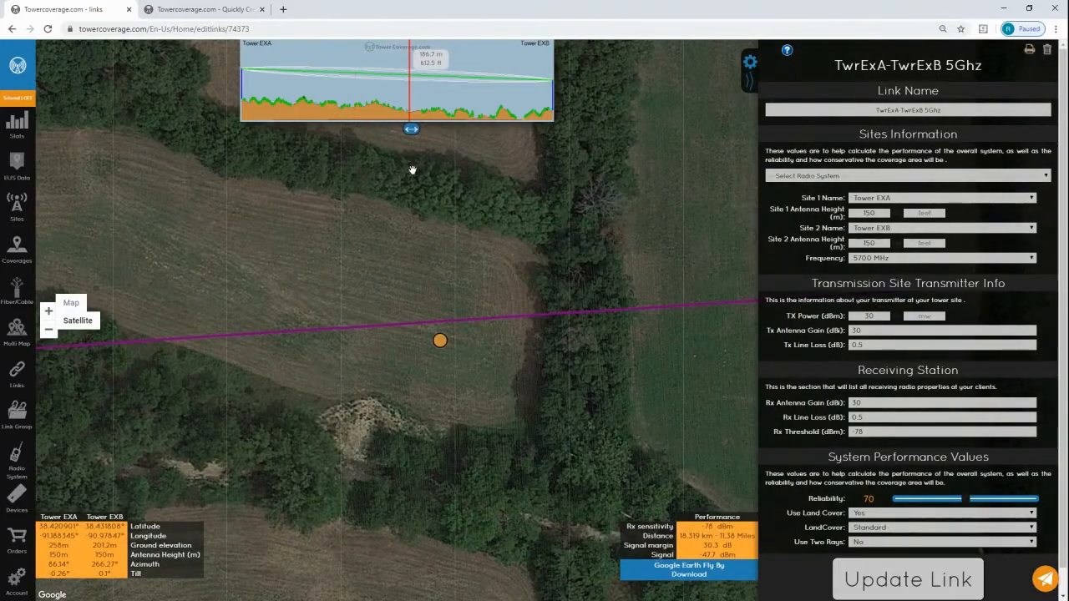
pyautogui.click(12, 29)
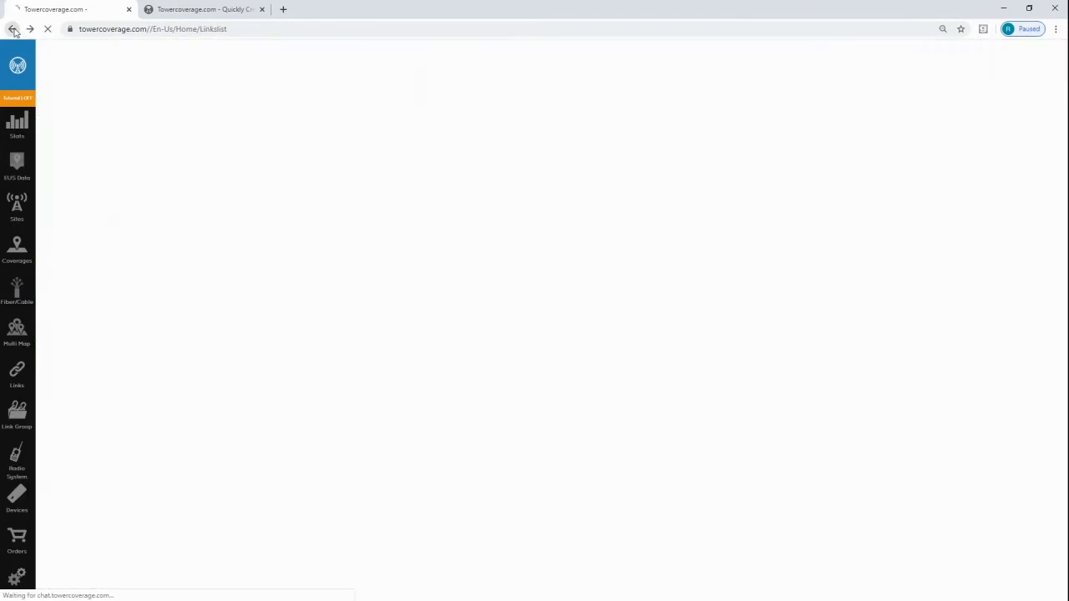
pyautogui.click(29, 30)
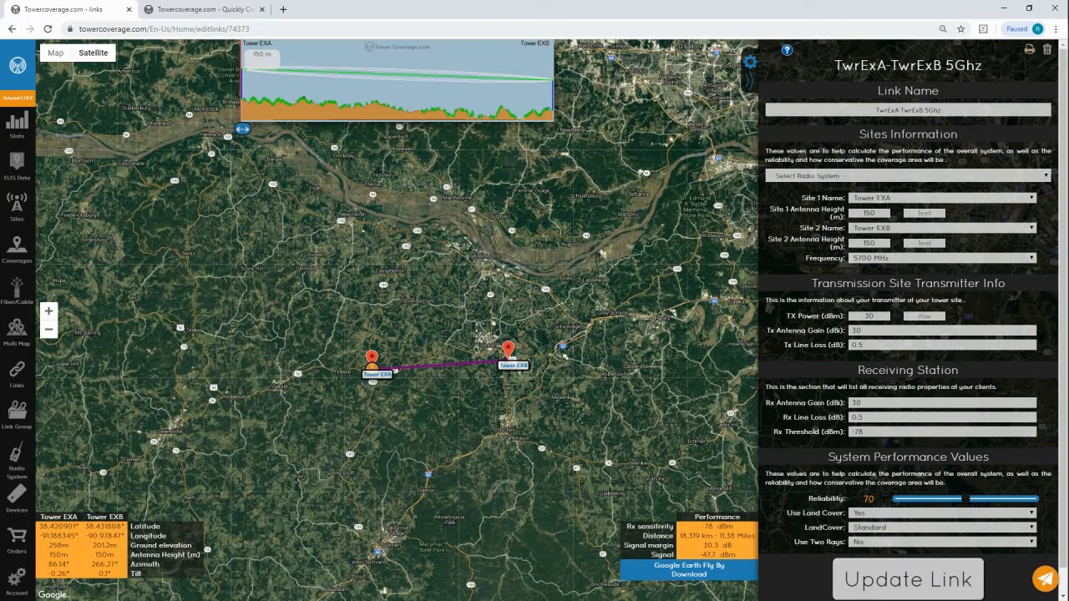
# Start a new link group and add TwrExA-TwrExB 5Ghz and Example Link to its selected links.
pyautogui.click(16, 411)
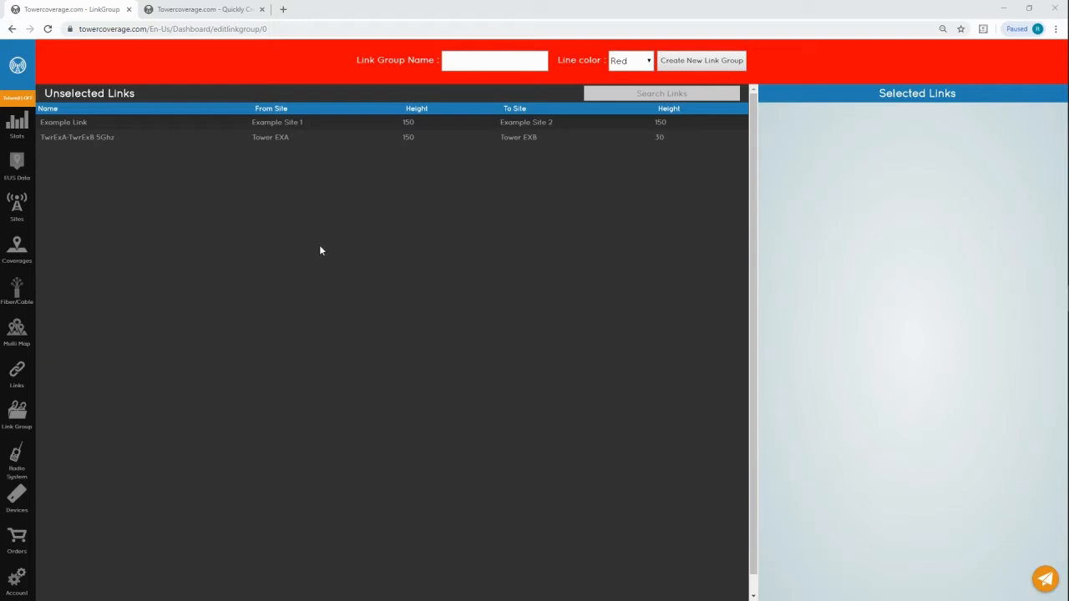
pyautogui.click(267, 142)
pyautogui.click(253, 125)
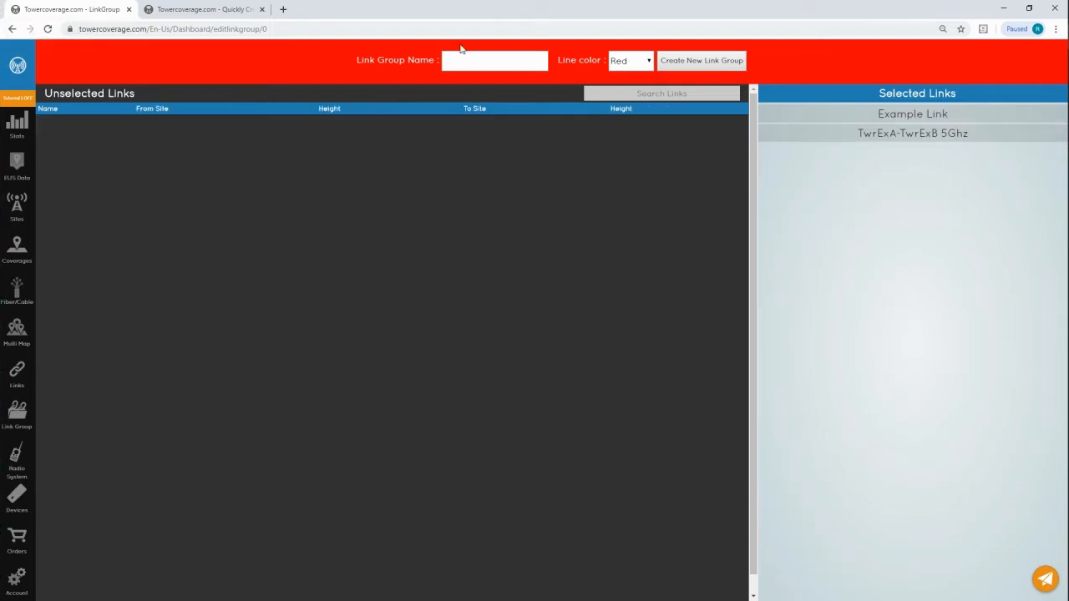
# Name the link group "Tutorial Link Group", set its line color to Purple, and create it.
pyautogui.click(486, 58)
pyautogui.write('Tutorial Link Group')
pyautogui.click(649, 63)
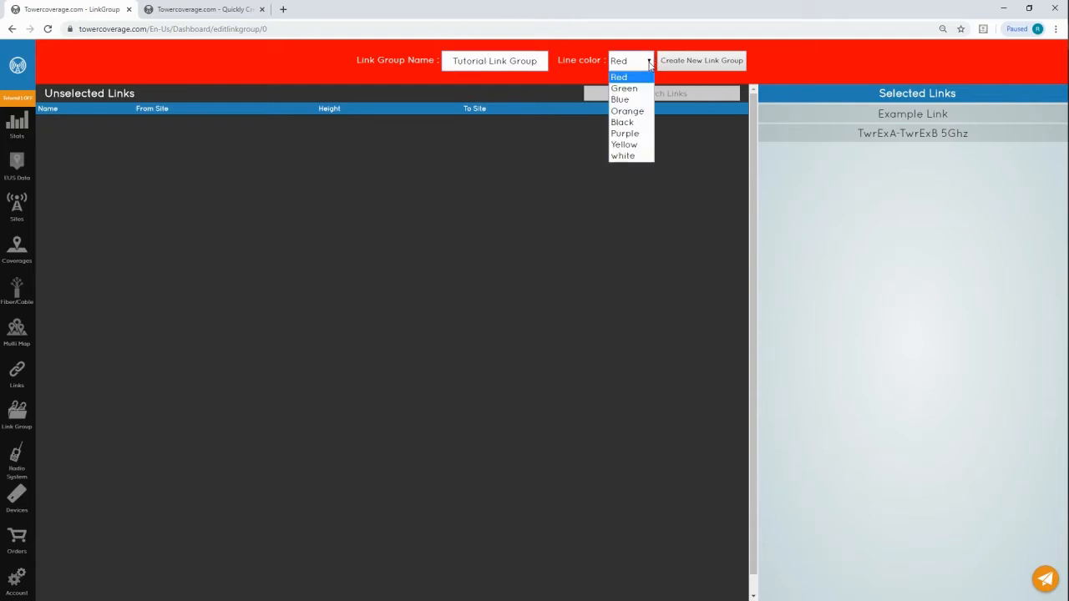
pyautogui.click(632, 133)
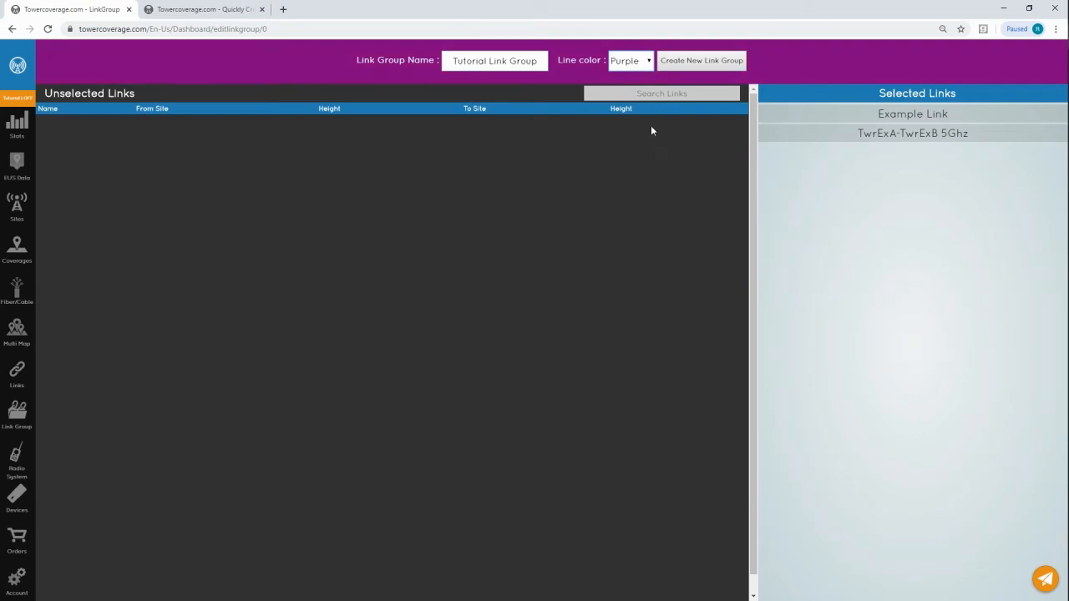
pyautogui.click(697, 64)
# Open the Example MultiMap multi map and select Tutorial Link Group for display on it.
pyautogui.click(18, 339)
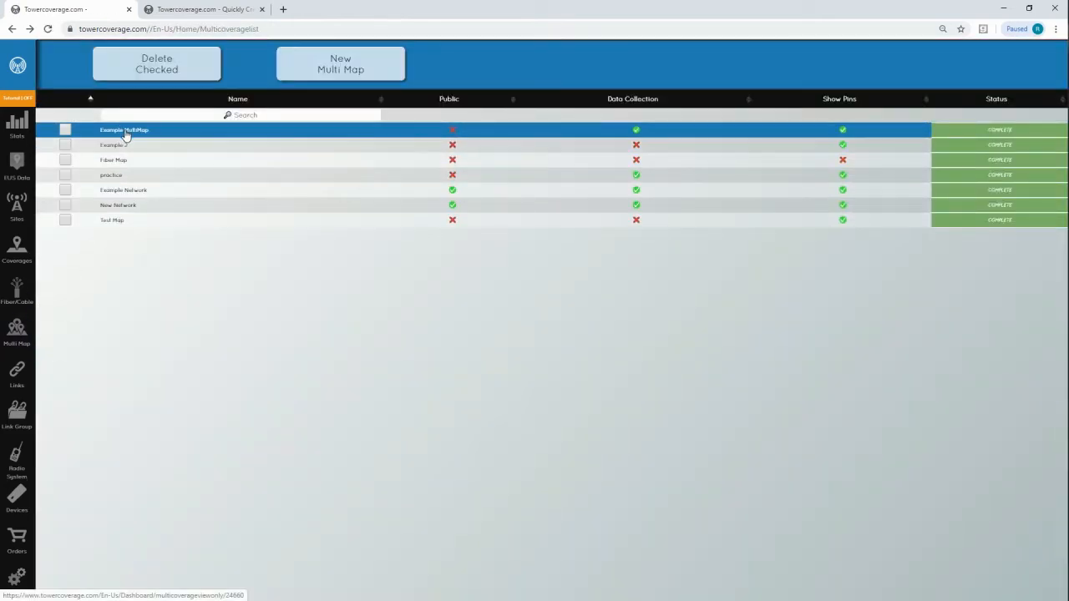
pyautogui.click(126, 131)
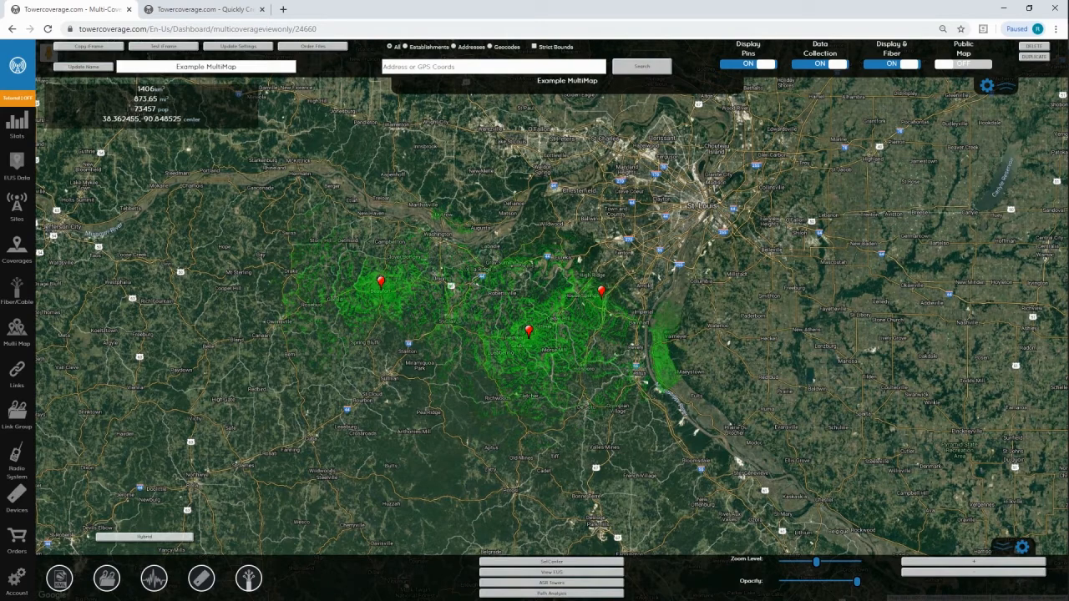
pyautogui.click(110, 580)
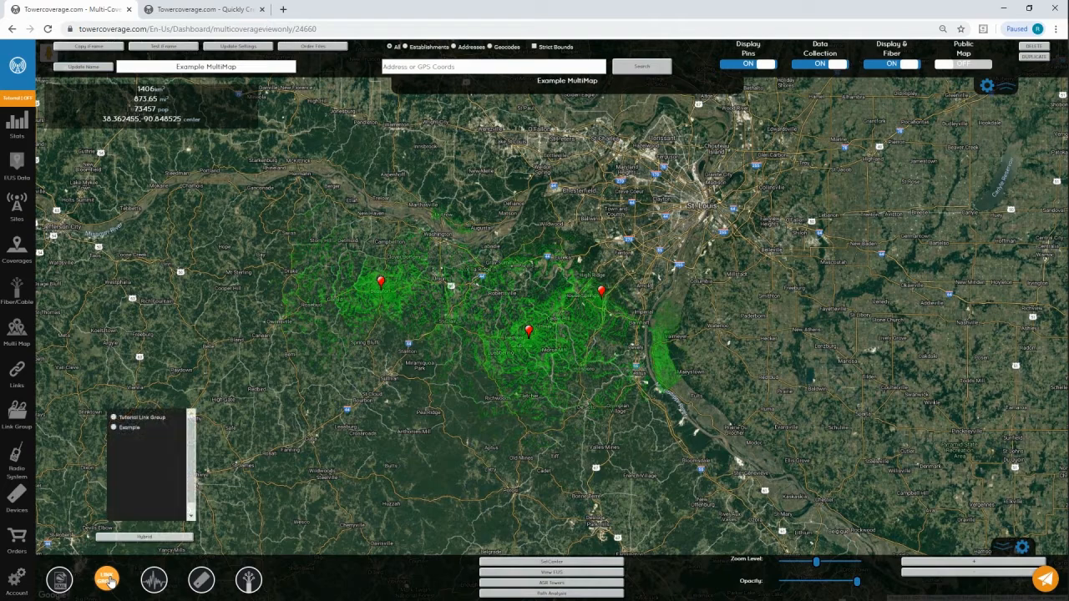
pyautogui.click(114, 417)
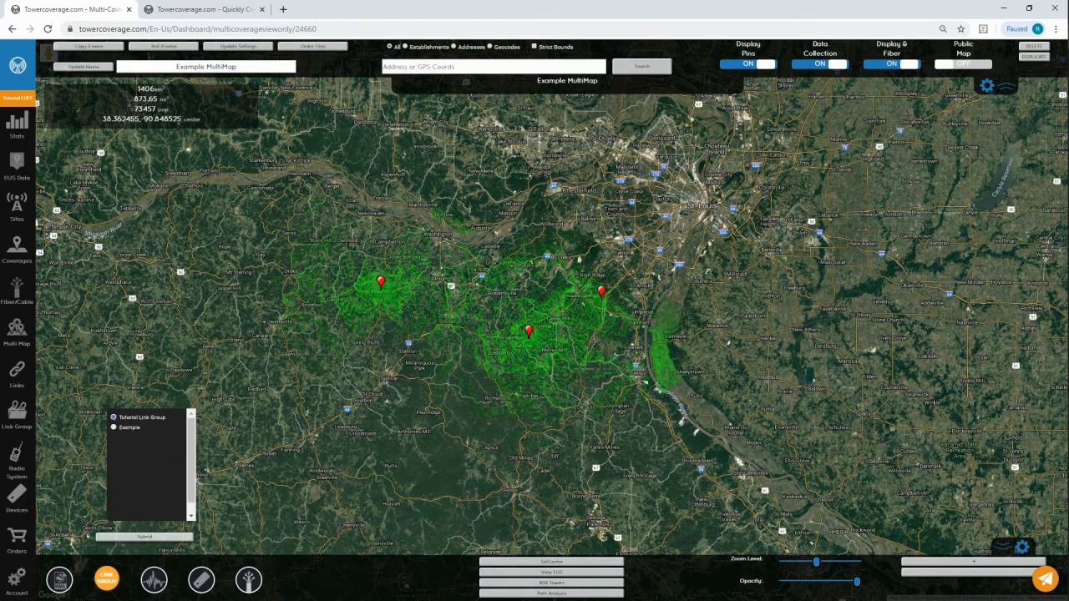